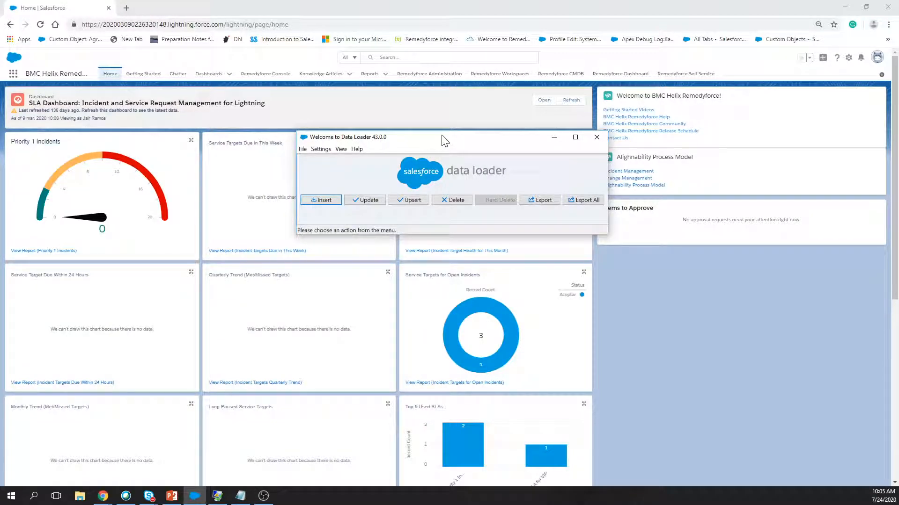
Move the Data Loader window aside so the Remedyforce Administration home page is visible.
left_click_drag(441, 136, 426, 107)
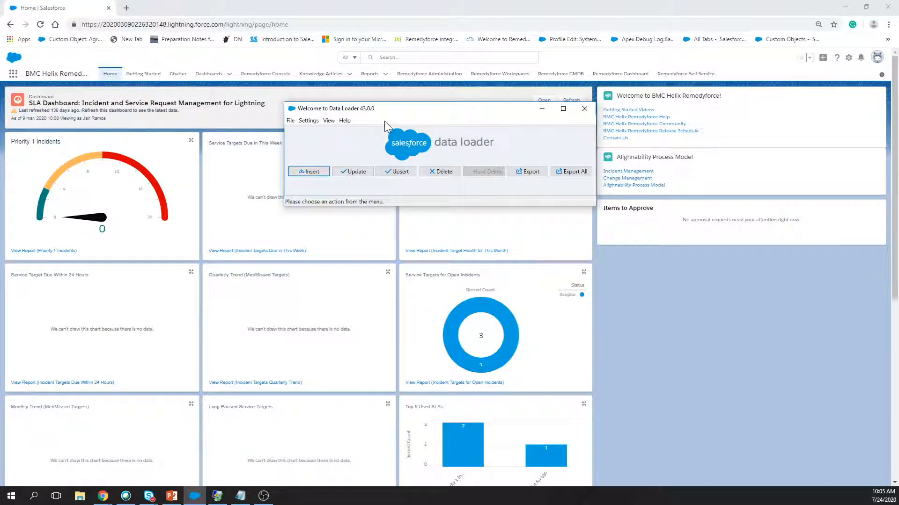
left_click_drag(405, 114, 398, 125)
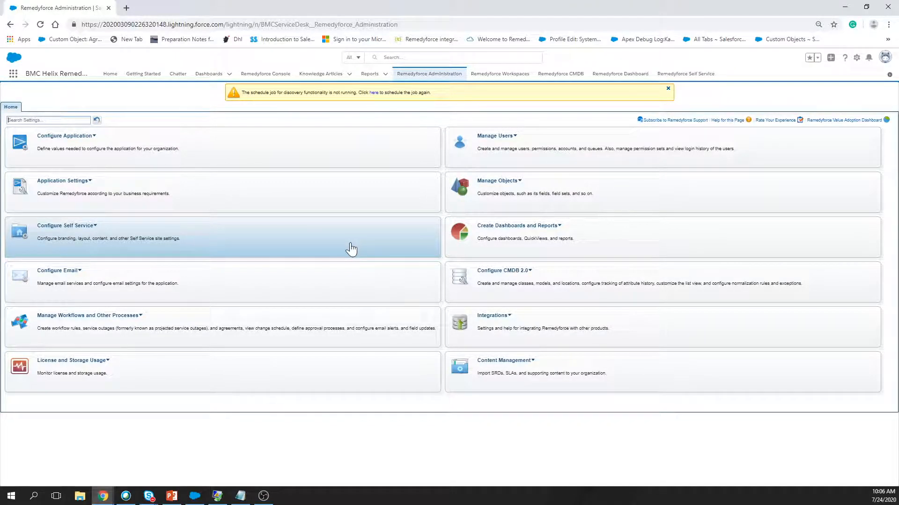
Search the administration settings for 'calte' to bring up the Category list with parent categories.
left_click(47, 120)
type("cal")
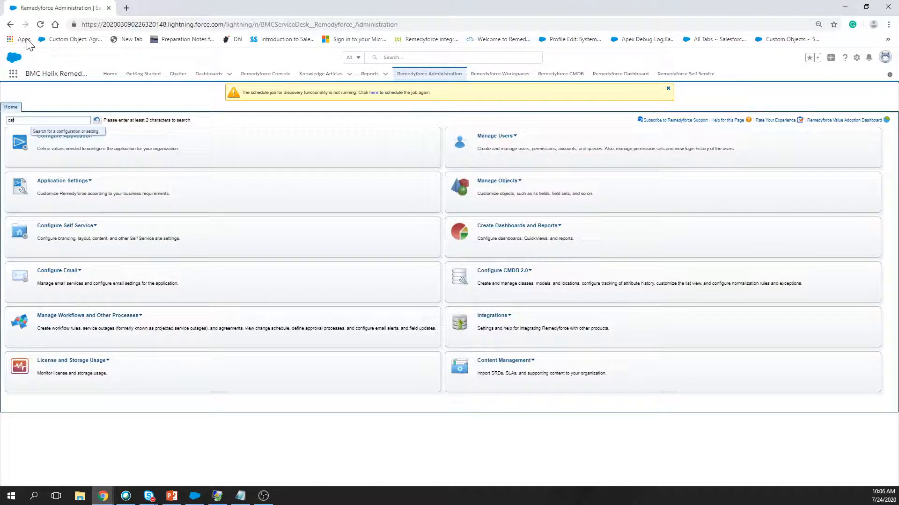
type("te")
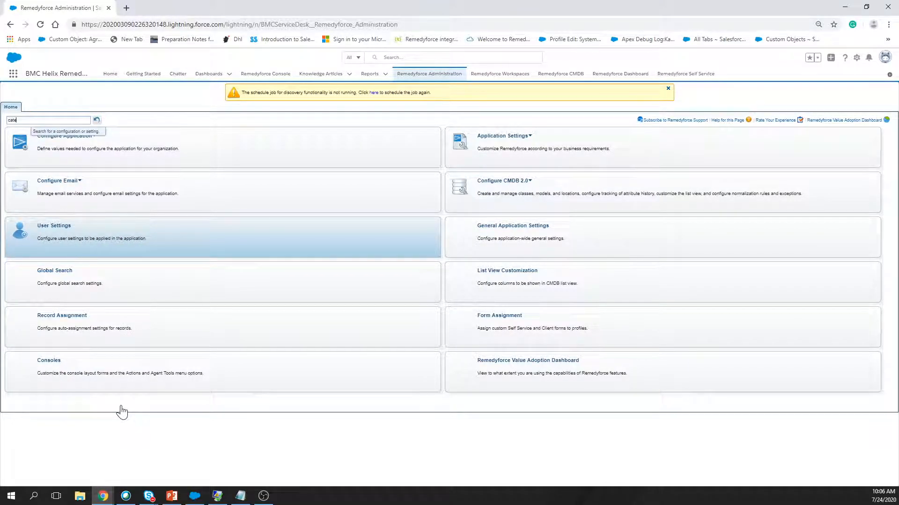
key("Return")
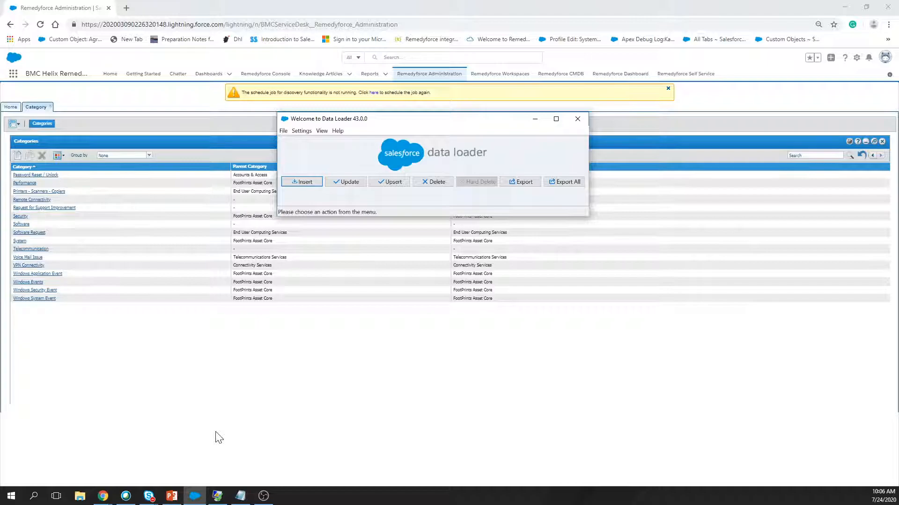
Start an export and log in to the Production environment with the account password.
left_click(526, 186)
left_click(421, 130)
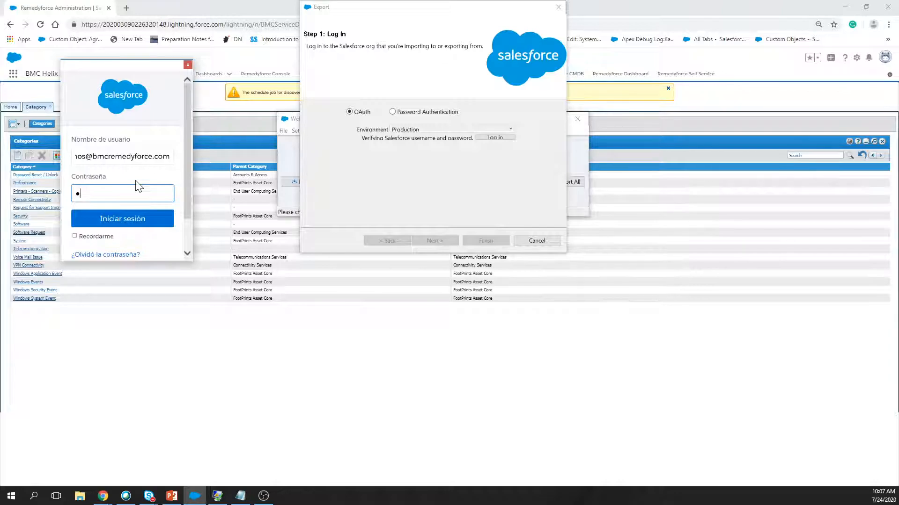
type("**********")
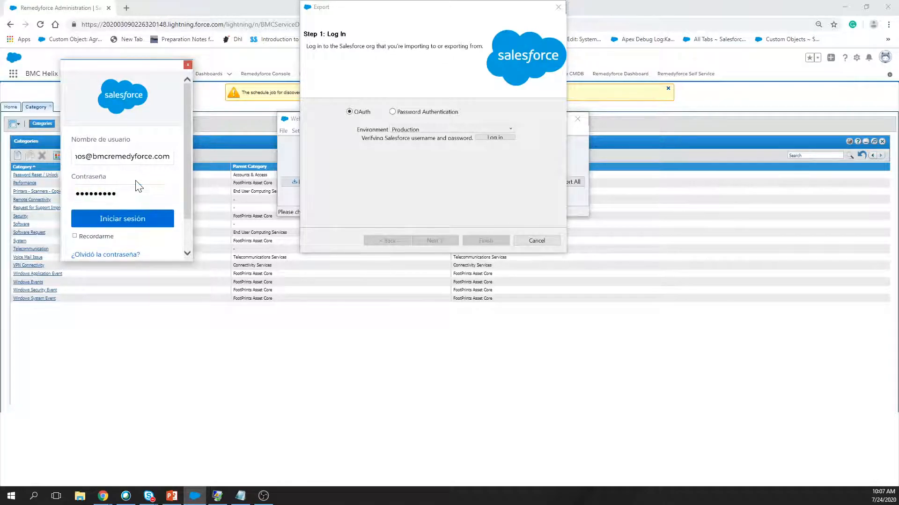
left_click(114, 221)
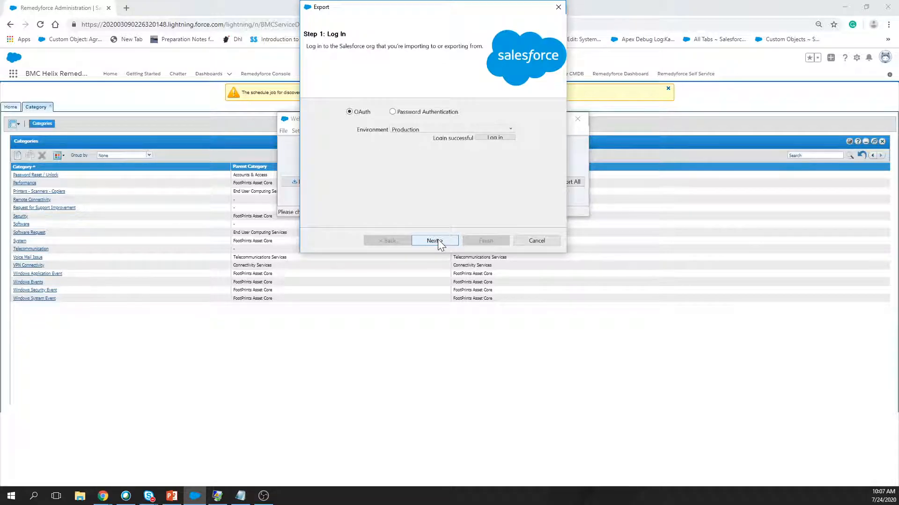
Choose the Category object (BMCServiceDesk__Category__c) to export by filtering the object list with 'cat'.
left_click(435, 240)
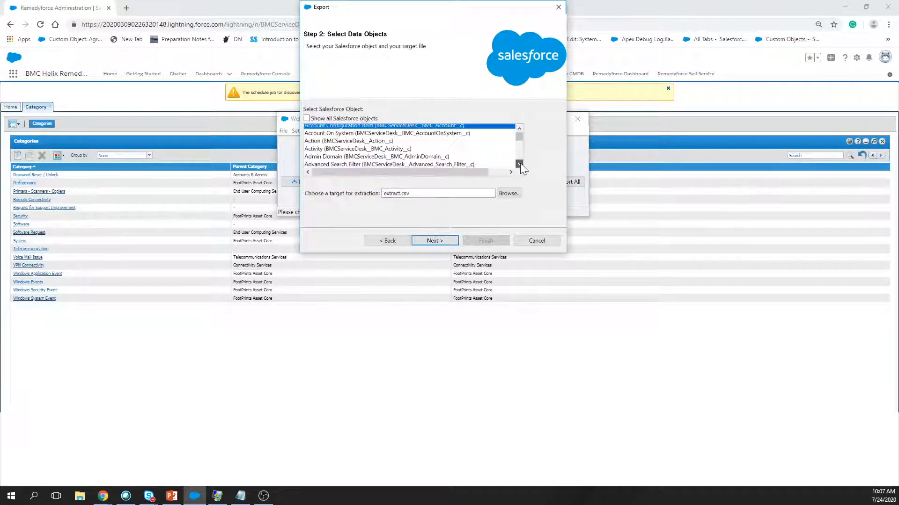
left_click(519, 163)
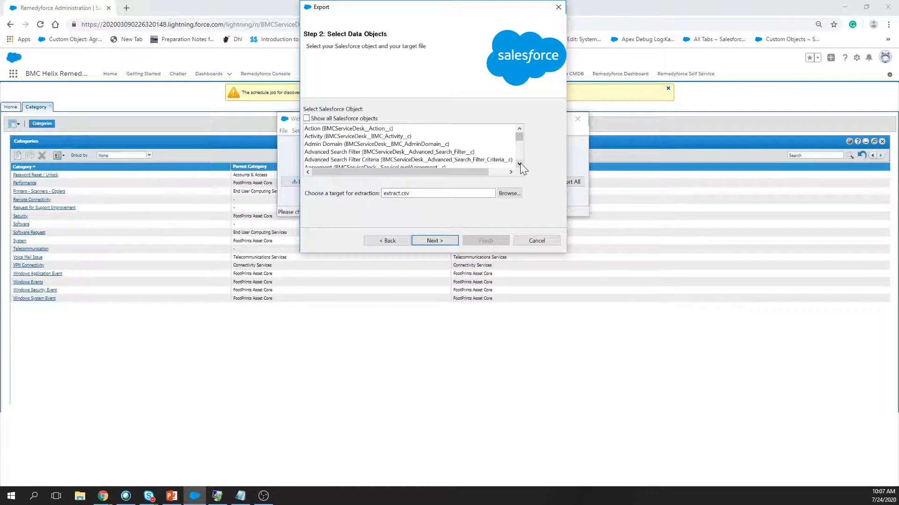
scroll(521, 163, "down", 2)
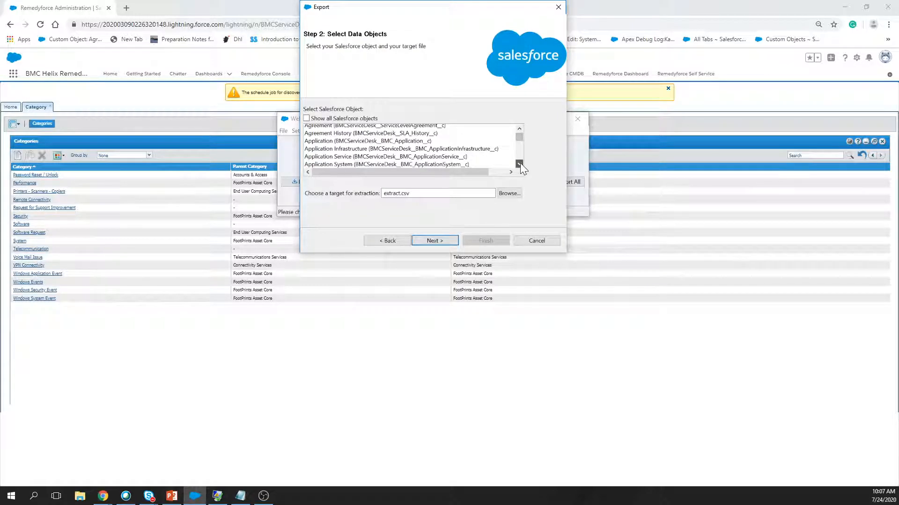
left_click(365, 160)
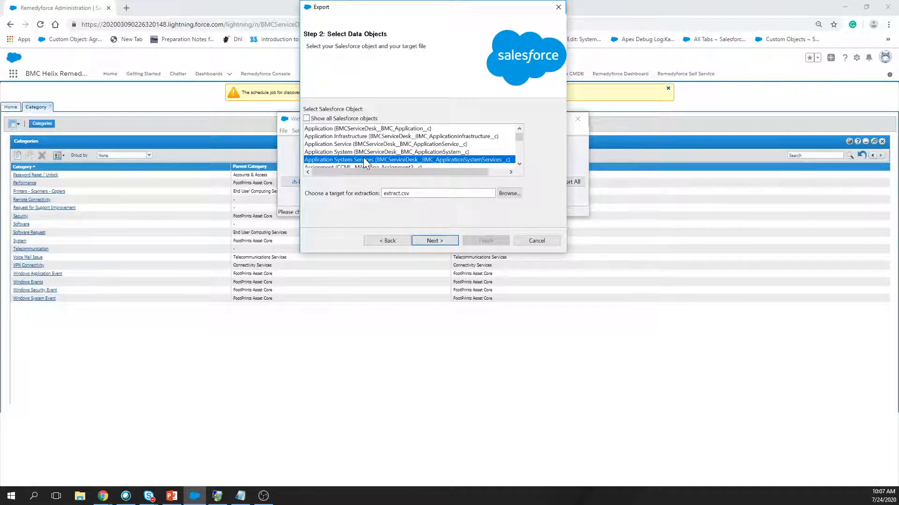
type("cat")
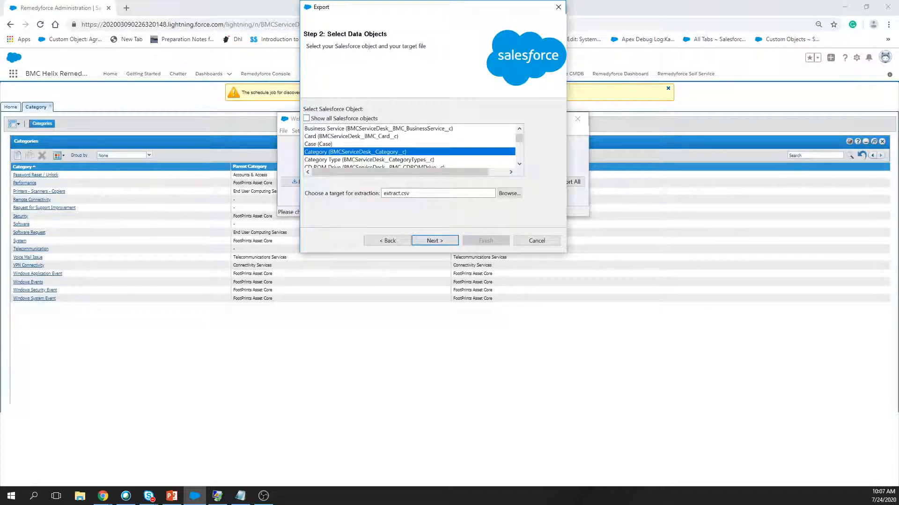
Rename the export file from extract.csv to categories.csv and move on to the query editor.
double_click(398, 193)
key("BackSpace")
type("categories")
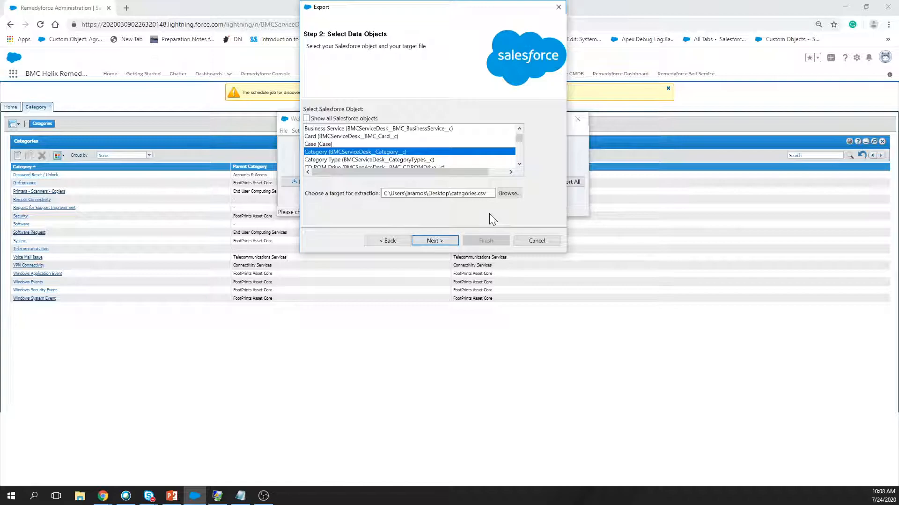
left_click(434, 240)
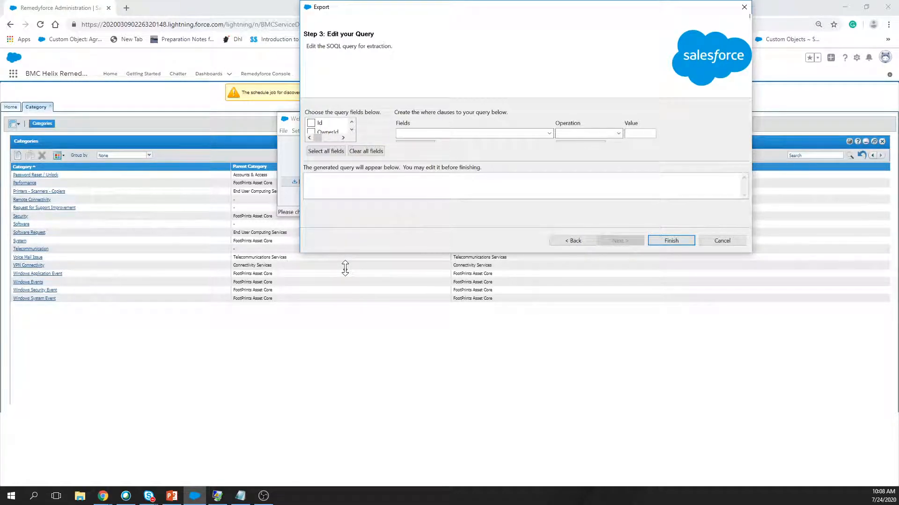
Enlarge the dialog and select all Category fields for the SOQL query.
left_click_drag(345, 268, 345, 390)
left_click(318, 212)
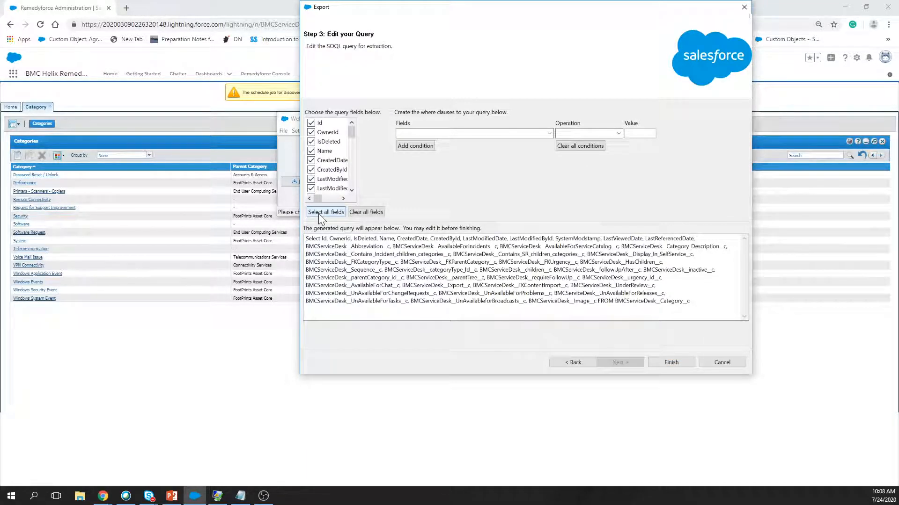
left_click(319, 213)
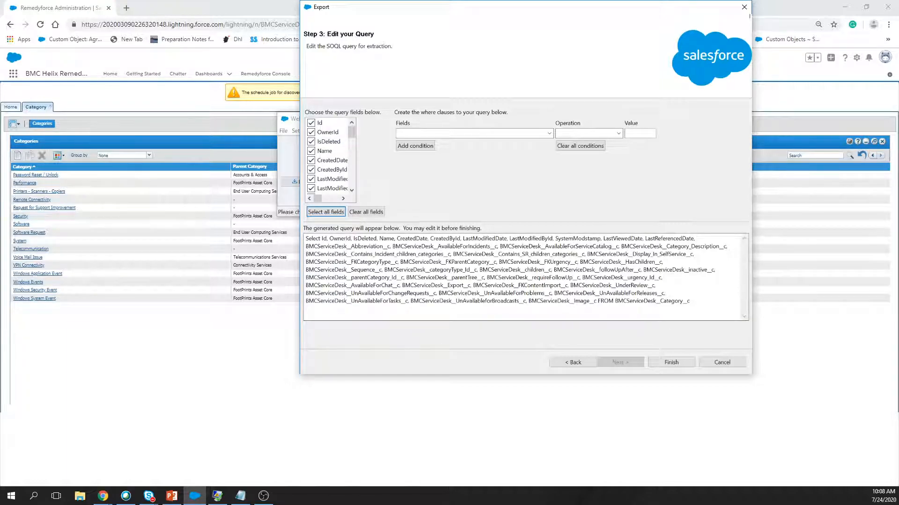
Finish and confirm the export, then centre the result dialog showing 140 successes and 0 errors.
left_click(668, 363)
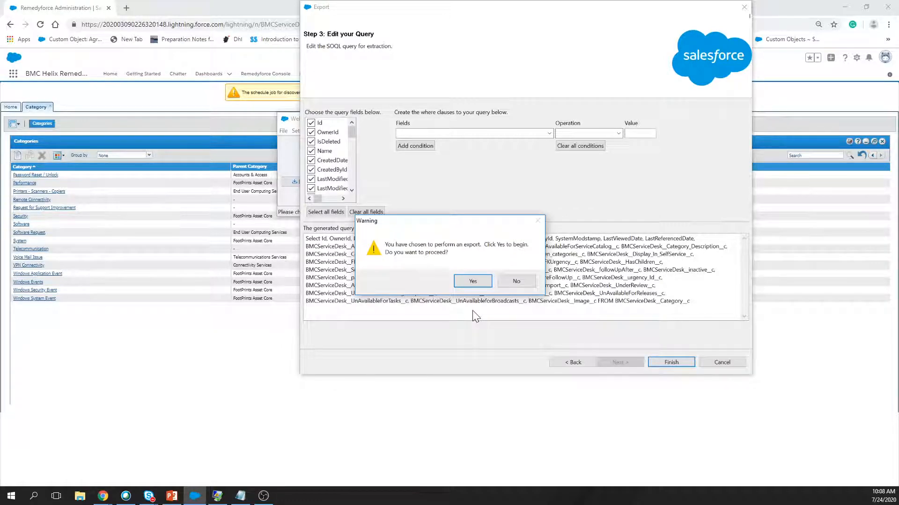
left_click(472, 280)
left_click_drag(235, 117, 403, 153)
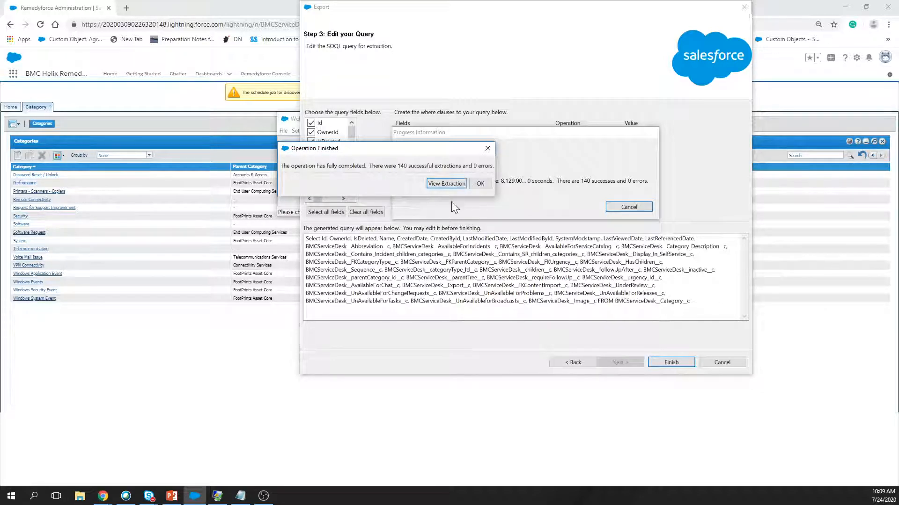
View the extracted category records in the CSV Viewer, widening it to review the columns.
left_click(455, 184)
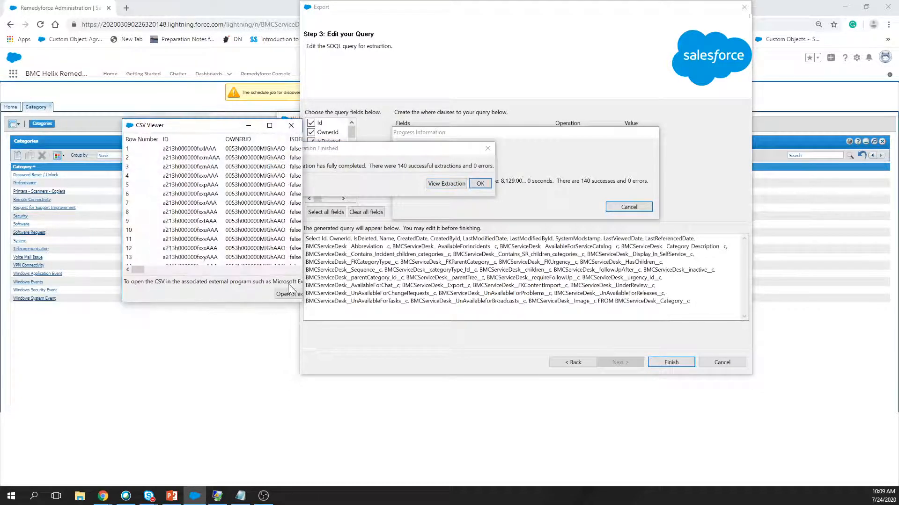
left_click_drag(300, 266, 459, 266)
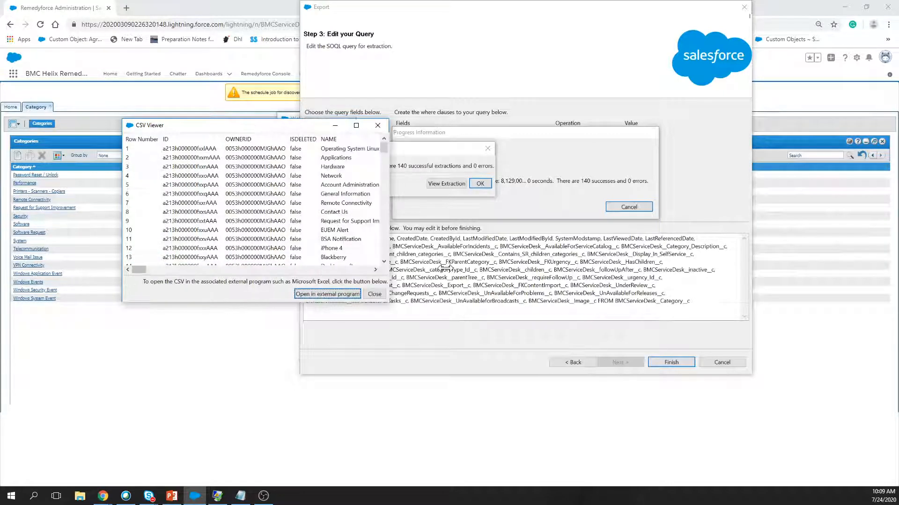
left_click_drag(137, 274, 234, 281)
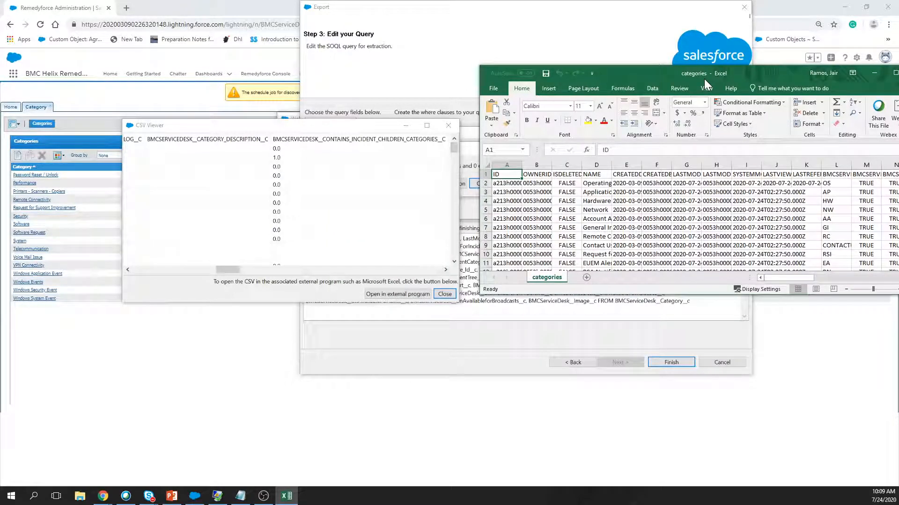
Maximize the categories workbook and autofit columns A, D, E and L.
double_click(703, 78)
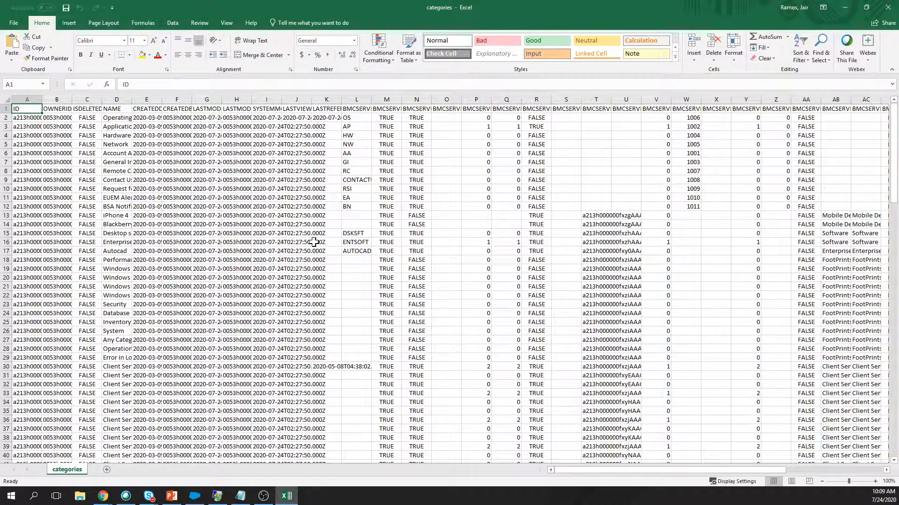
double_click(41, 102)
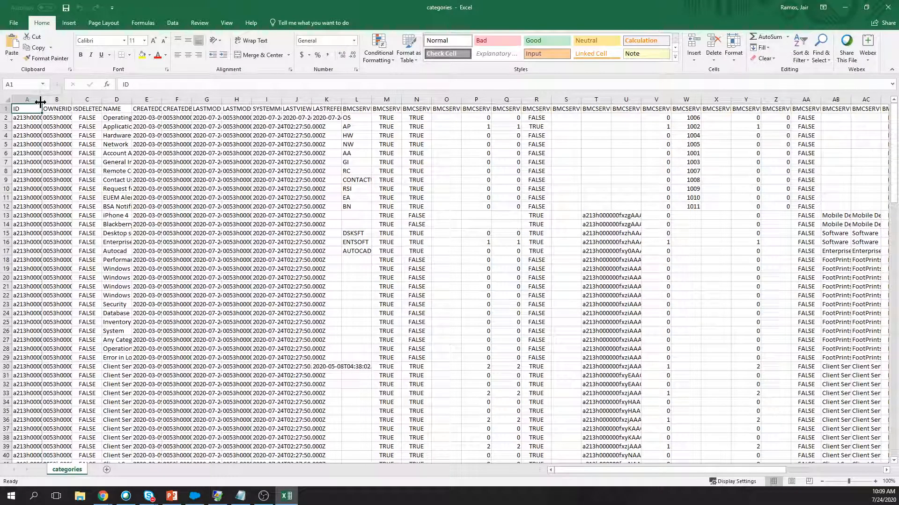
double_click(41, 102)
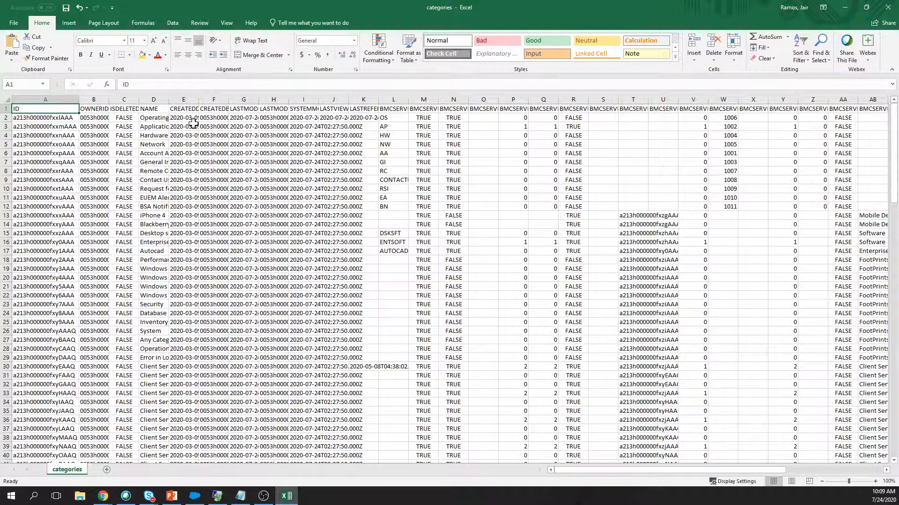
double_click(169, 99)
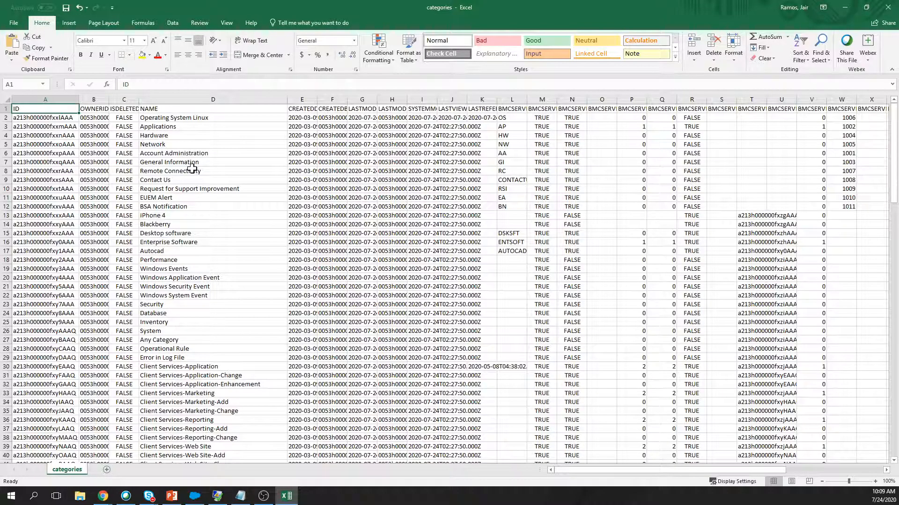
double_click(317, 100)
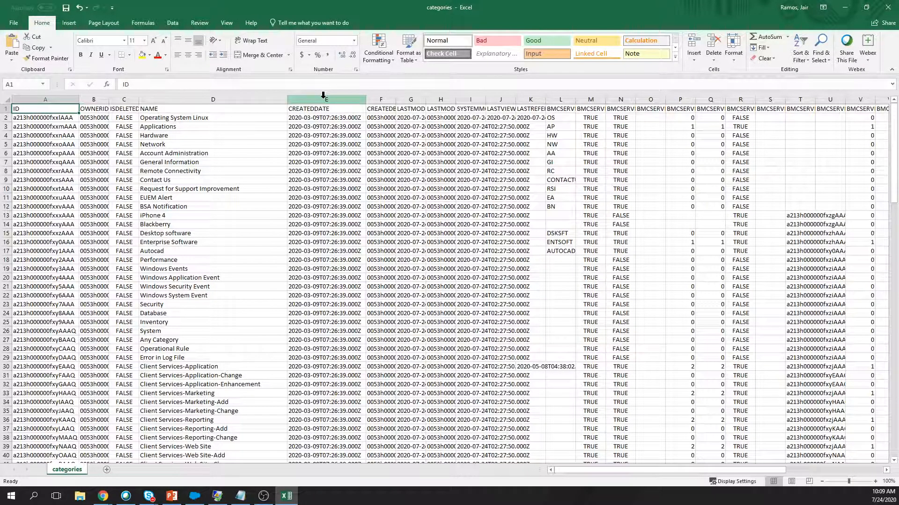
double_click(576, 99)
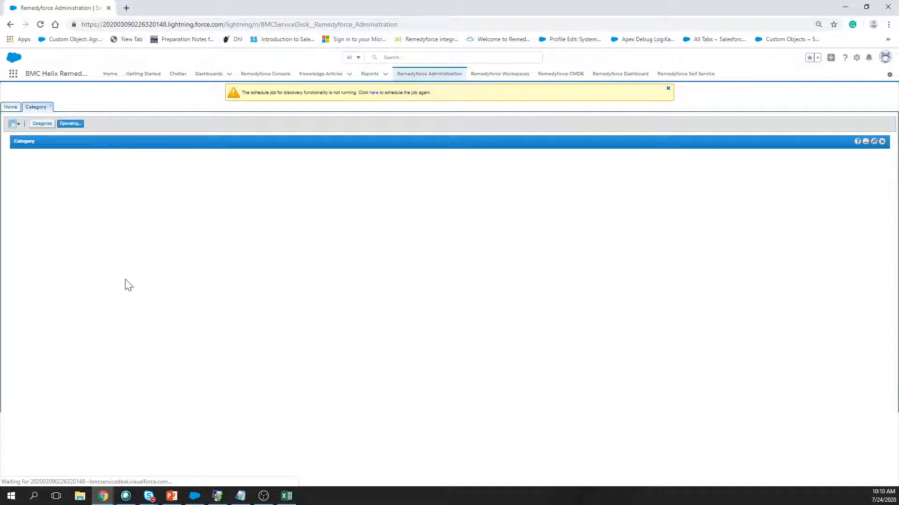
Compare the Operating System Linux record in Remedyforce with its row in the categories workbook.
left_click(287, 496)
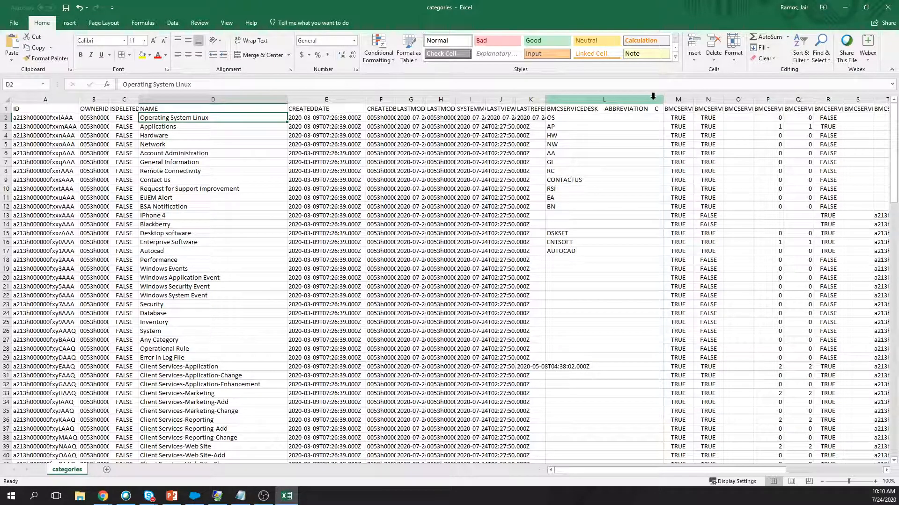
key("alt+Tab")
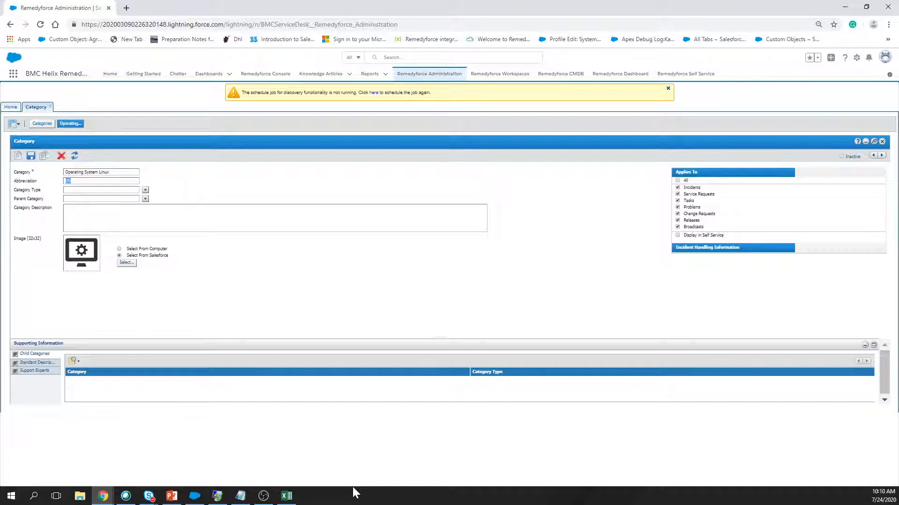
left_click(287, 496)
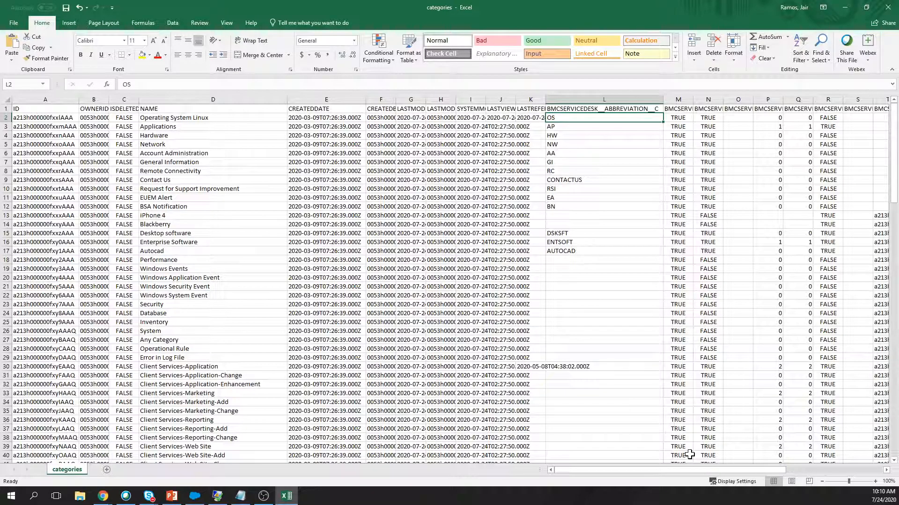
left_click_drag(655, 470, 751, 469)
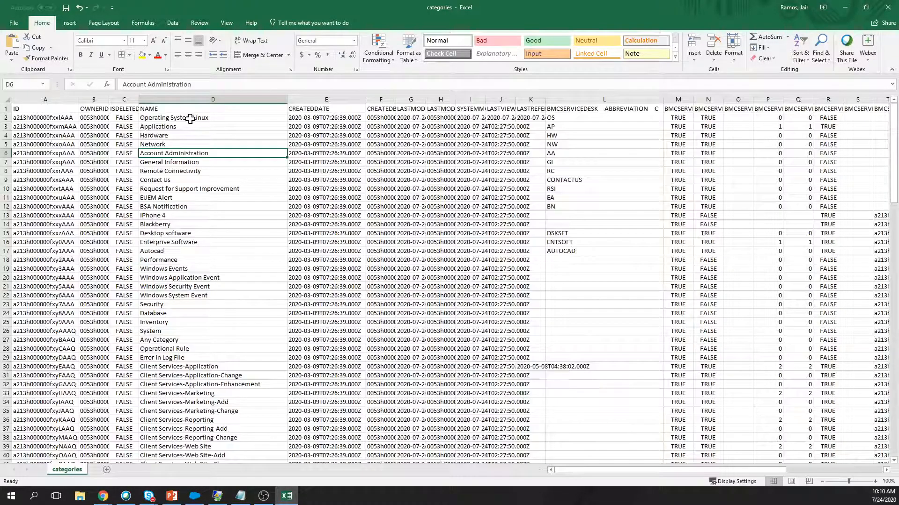
left_click(190, 119)
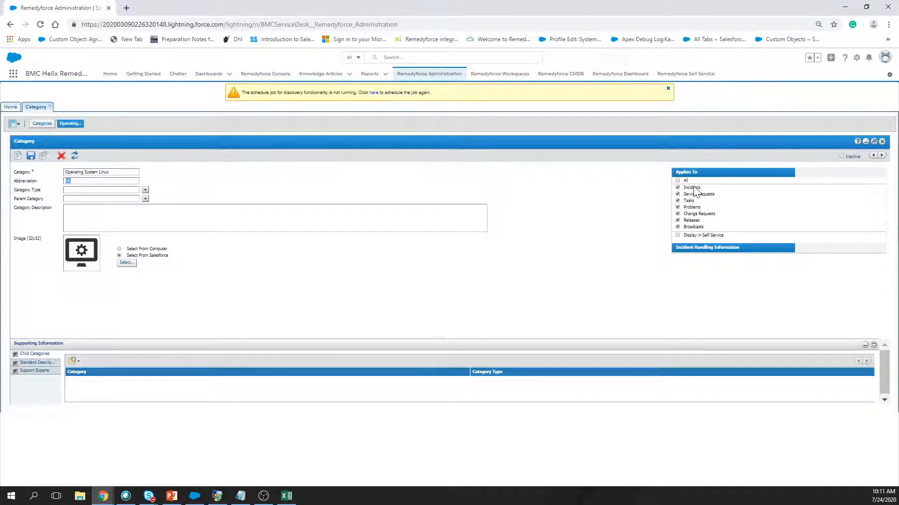
key("alt+Tab")
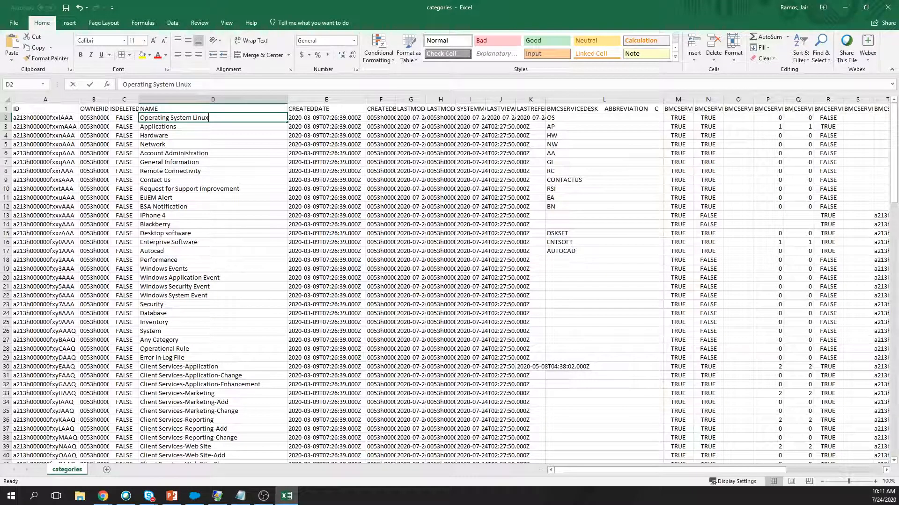
Edit cell D2 from 'Operating System Linux' to 'Operating System Windows', then return to Data Loader.
key("F2")
key("BackSpace")
key("BackSpace")
key("BackSpace")
key("BackSpace")
key("BackSpace")
key("BackSpace")
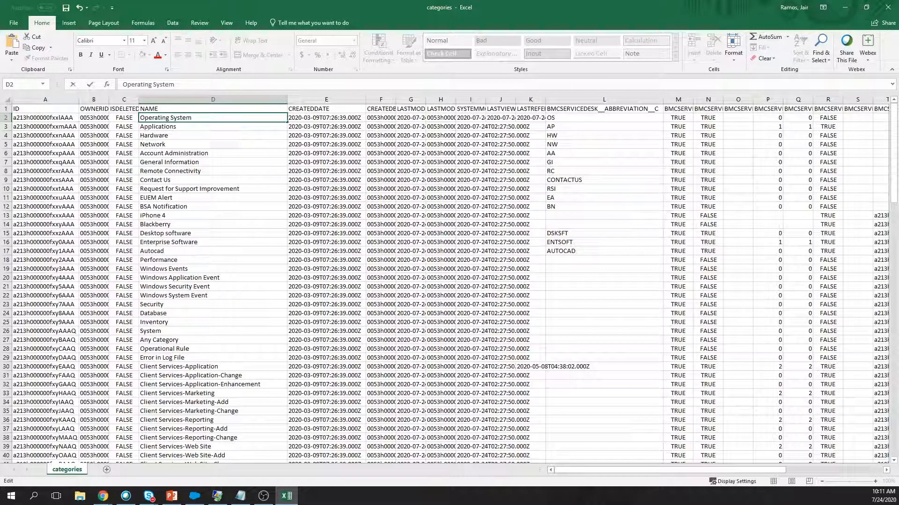
type("Windows")
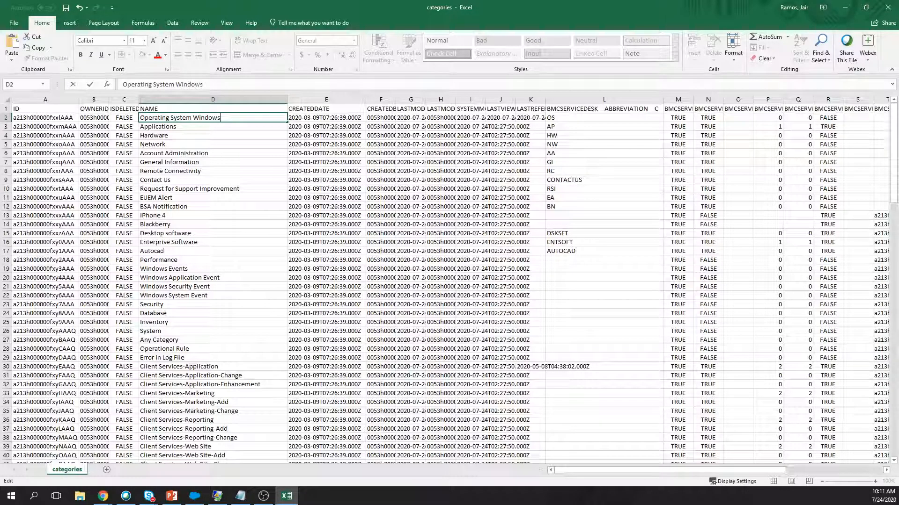
key("alt+Tab")
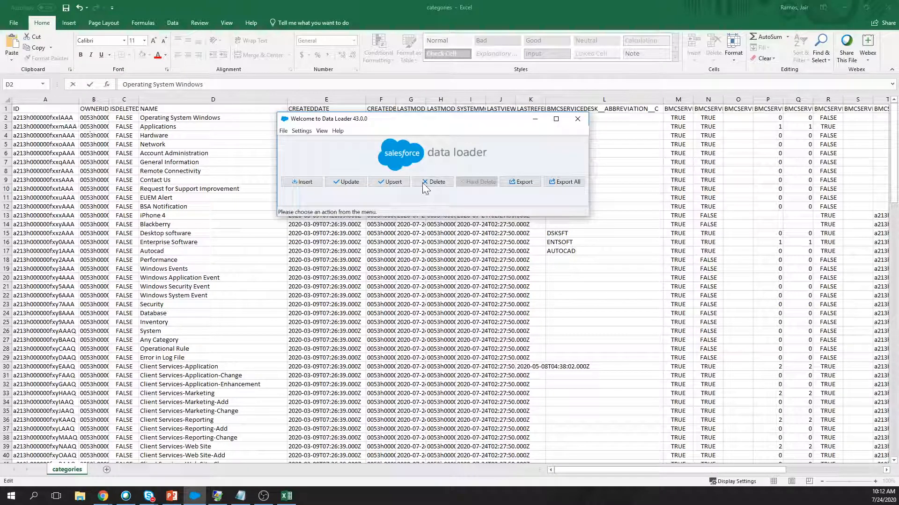
Set up a Data Loader update of the Category object from categories.csv and accept its 140 records.
left_click(305, 186)
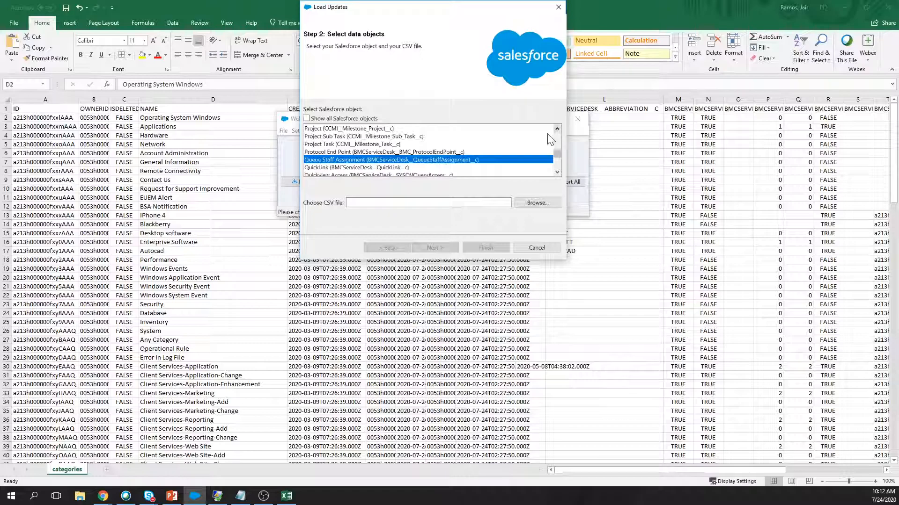
key("c")
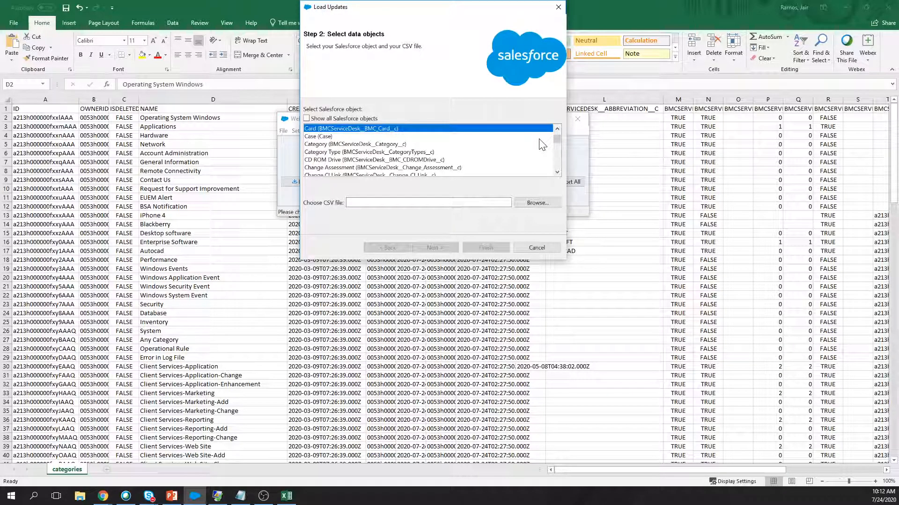
left_click(526, 203)
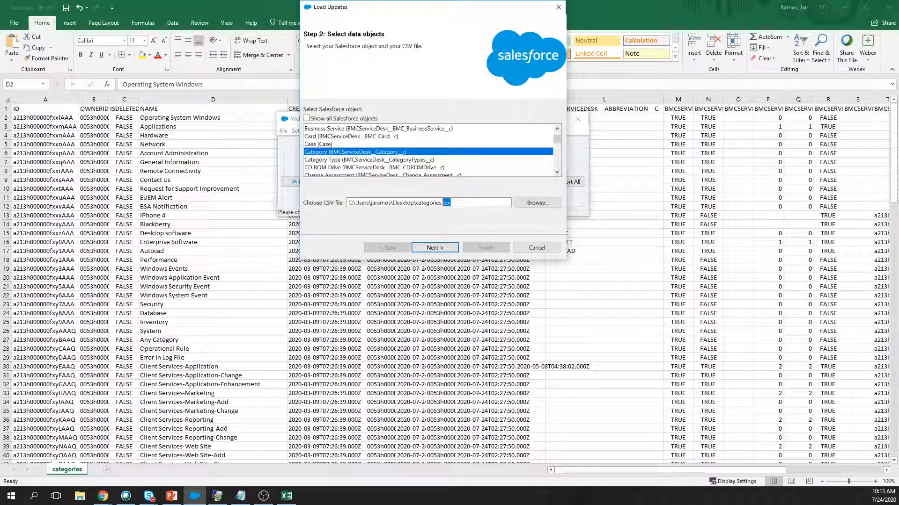
left_click(450, 203)
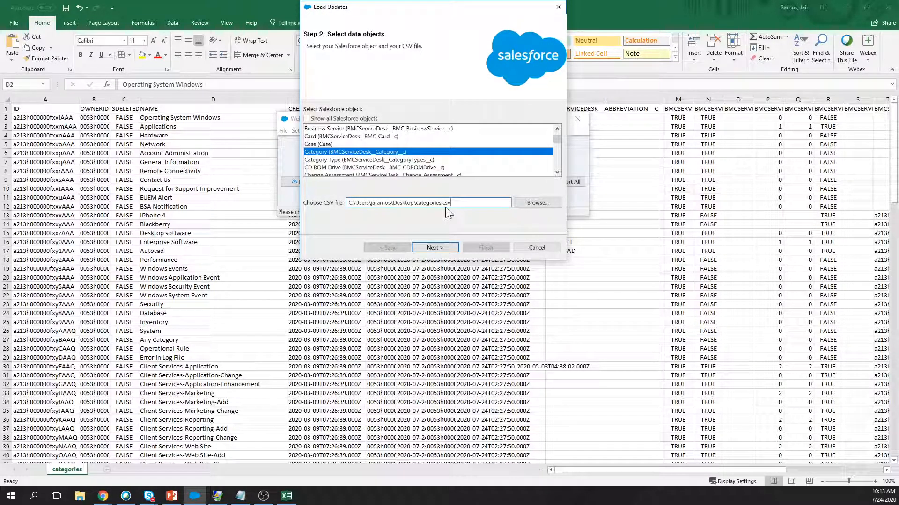
left_click(429, 245)
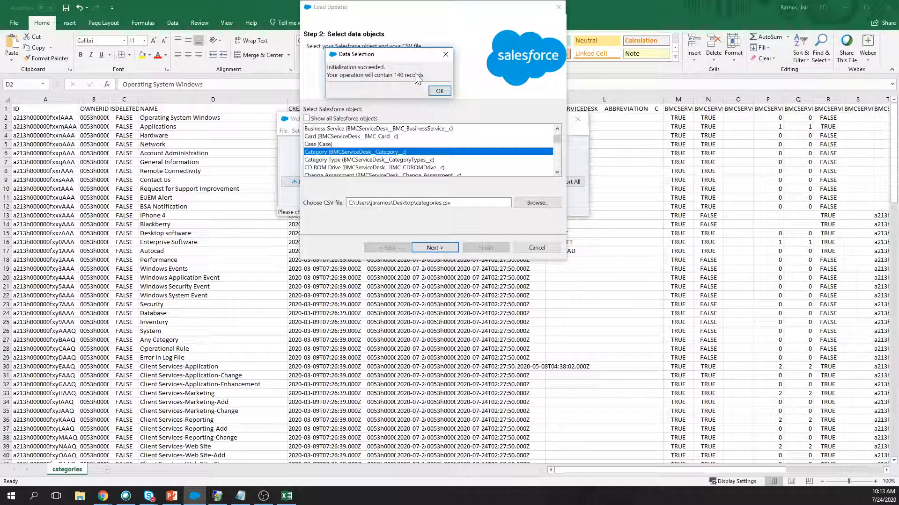
key("Return")
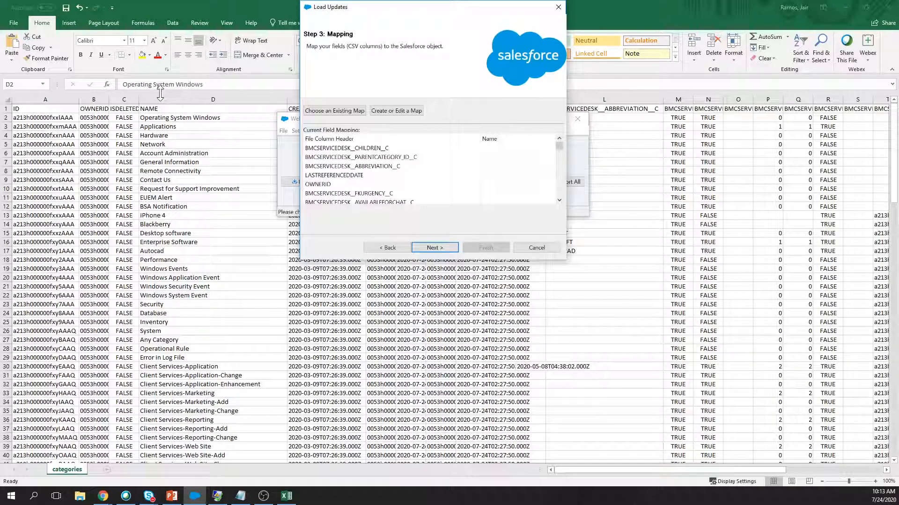
Auto-match the CSV columns to the BMCServiceDesk Category fields and advance to Step 4 Finish.
left_click(196, 496)
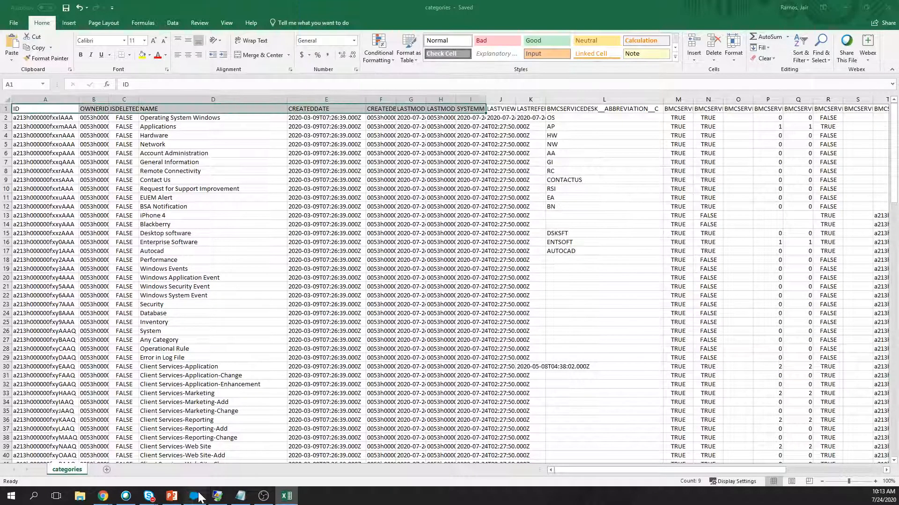
left_click(200, 495)
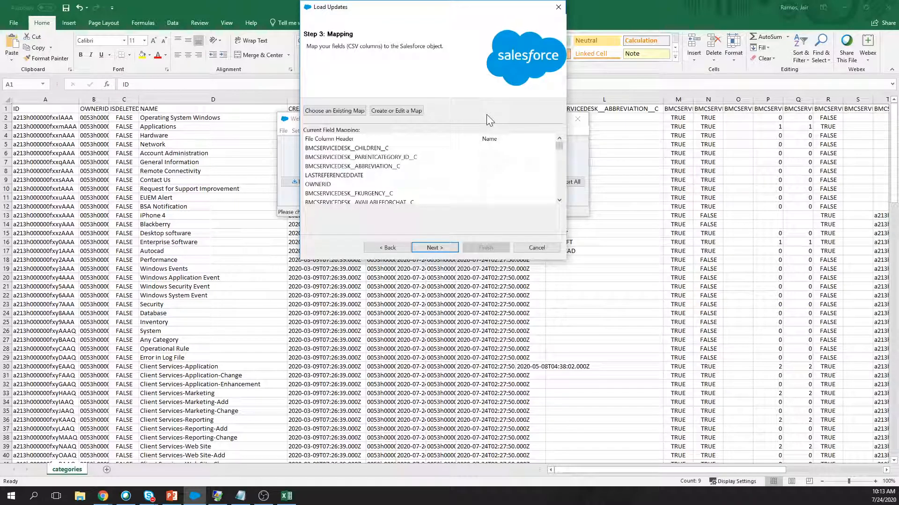
left_click(395, 112)
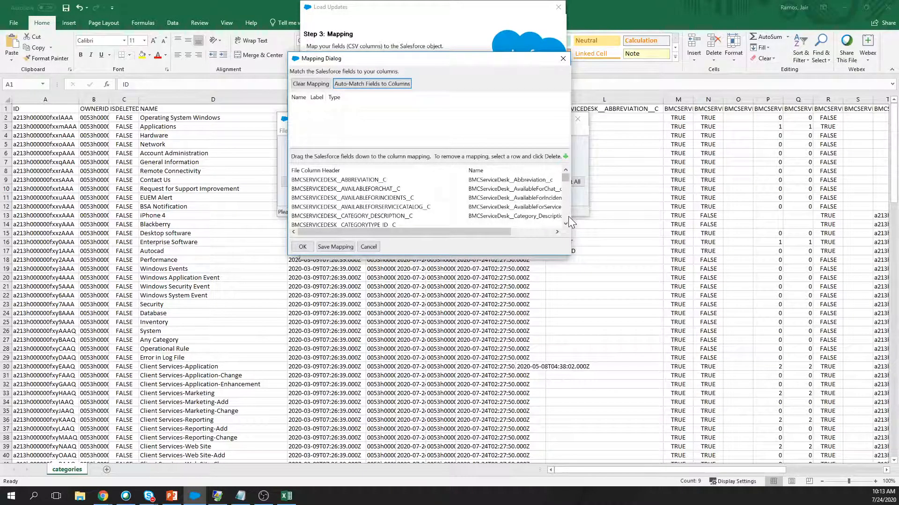
left_click_drag(569, 216, 683, 217)
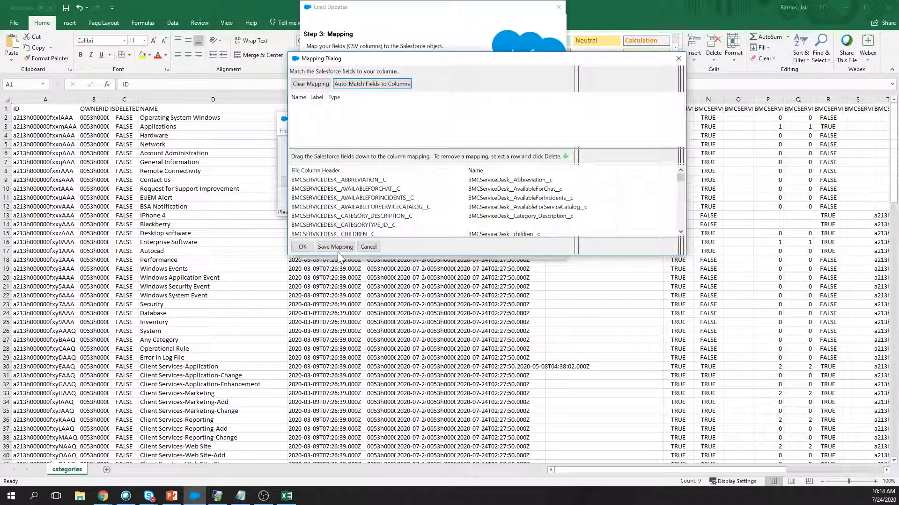
left_click(303, 247)
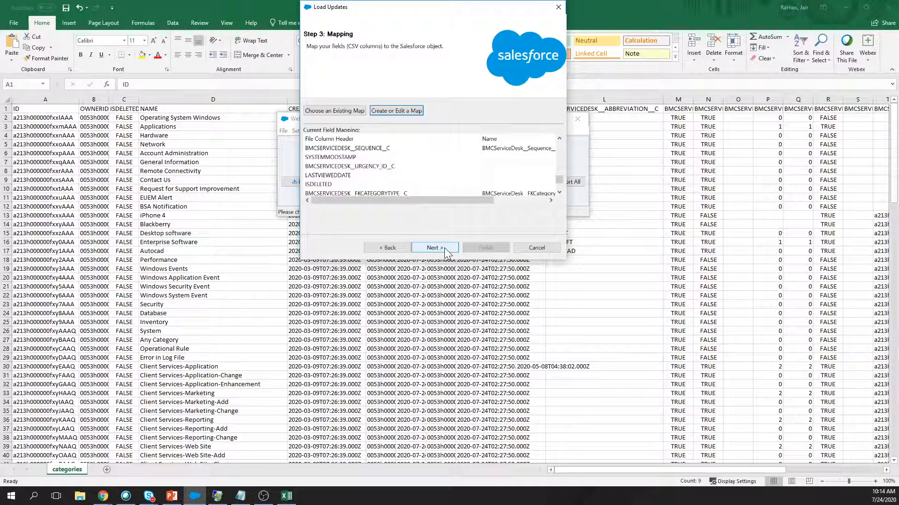
left_click(435, 248)
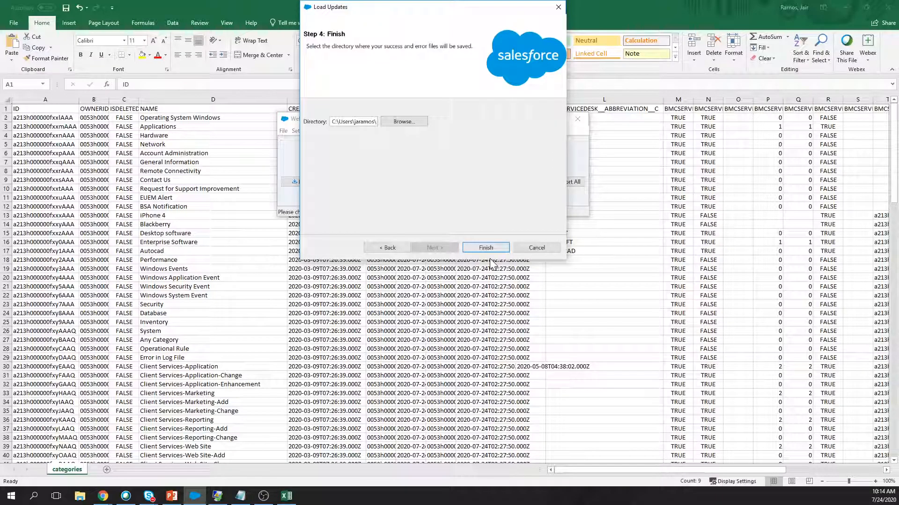
Run the update load of the 140 Category records from categories.csv.
left_click(485, 248)
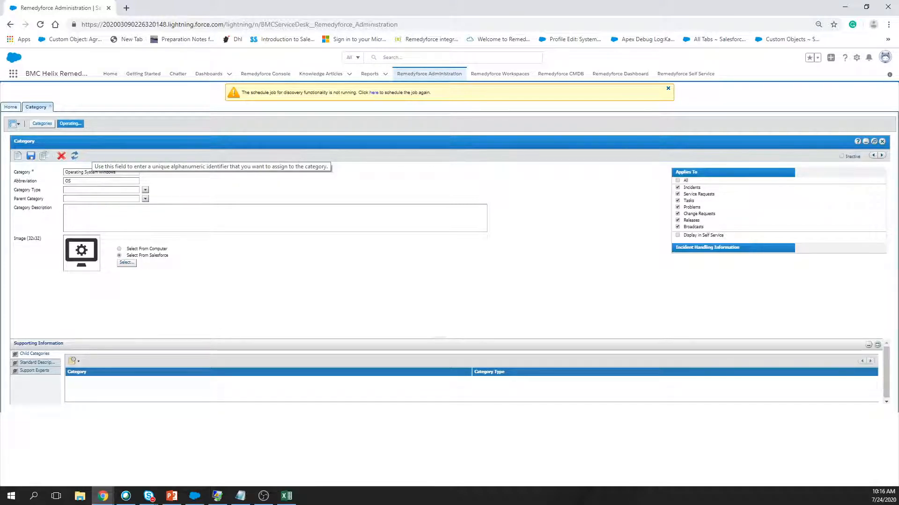
Return to the Excel categories workbook, whose first row now reads Operating System Windows.
key("alt+Tab")
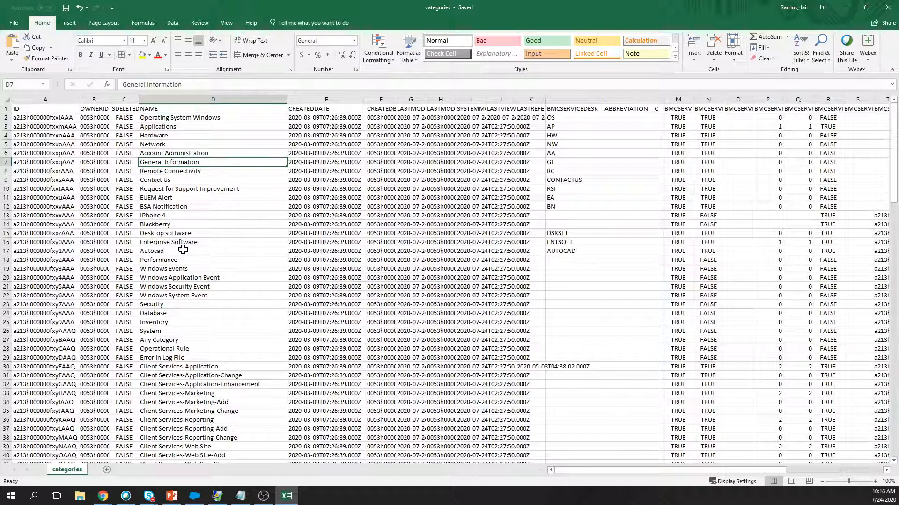
key("alt+Tab")
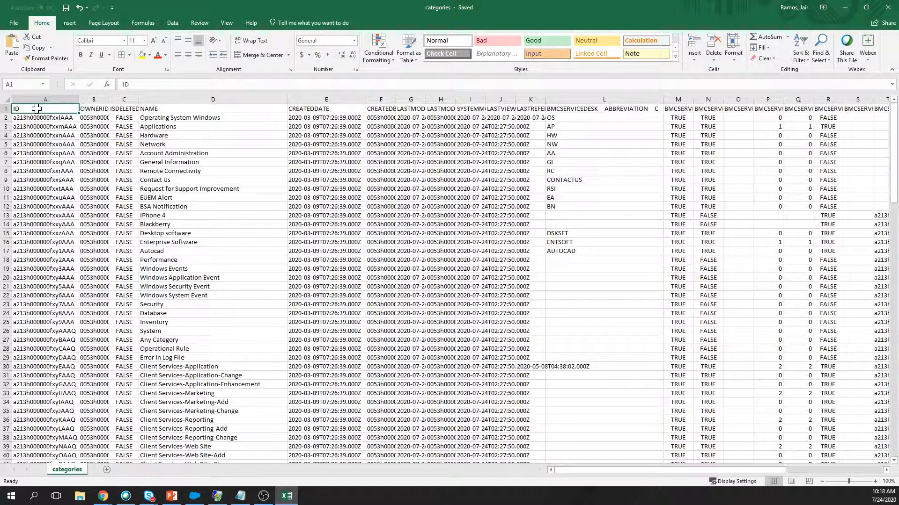
Create a new blank workbook, Book1, from Excel's New page.
left_click(14, 22)
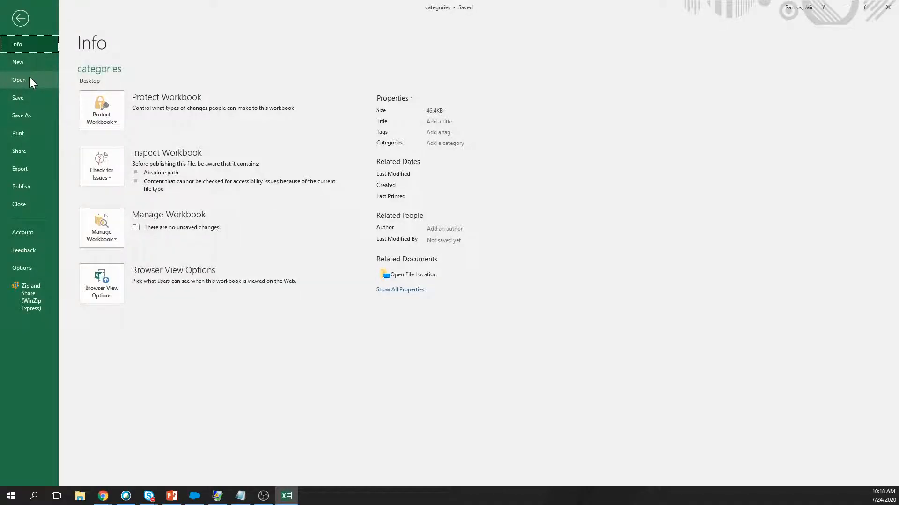
left_click(19, 62)
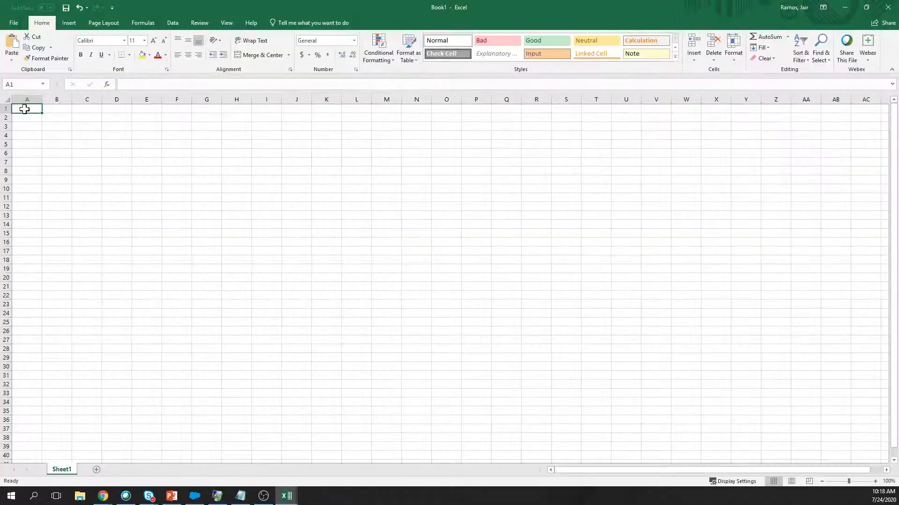
Paste the NAME heading into cell A1 of the new workbook.
type("NAME")
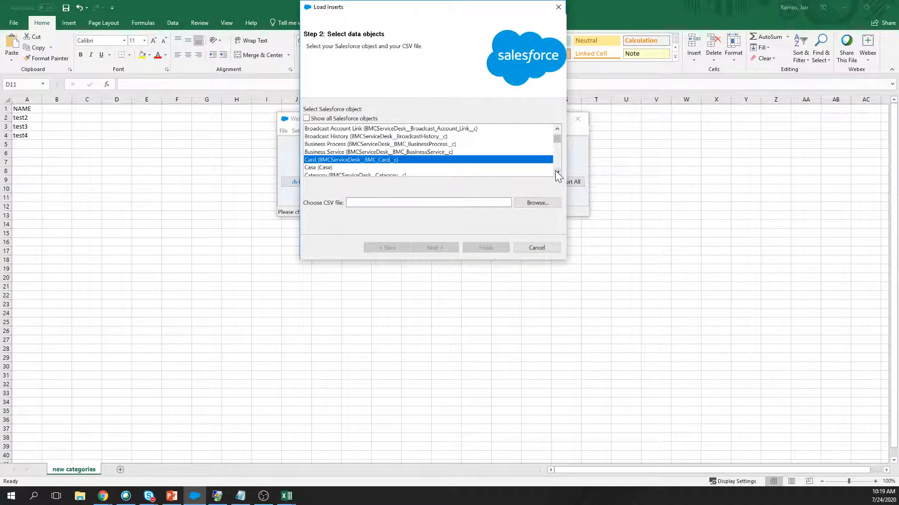
Bring the Category object into view in Data Loader's object list.
left_click(556, 172)
left_click(556, 172)
left_click(556, 171)
left_click(351, 158)
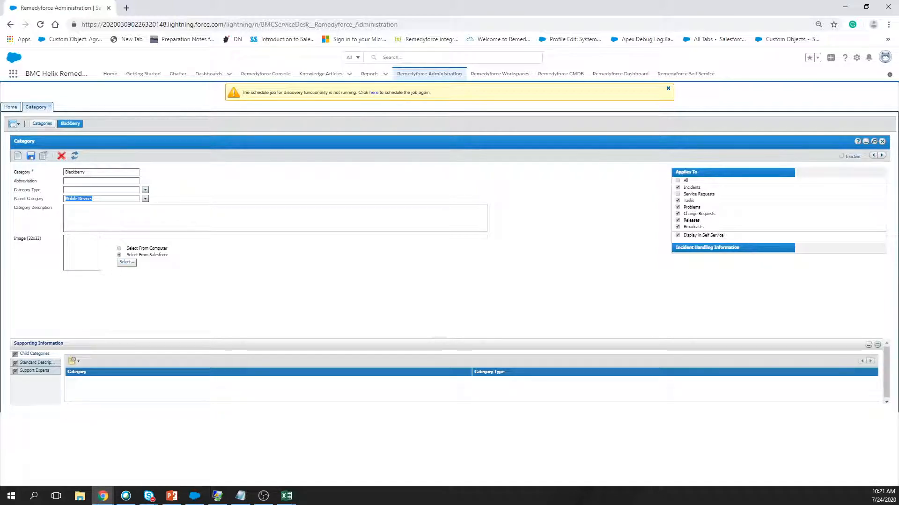
Review the Blackberry row's exported values out to the parent category columns, then return to Remedyforce.
key("alt+Tab")
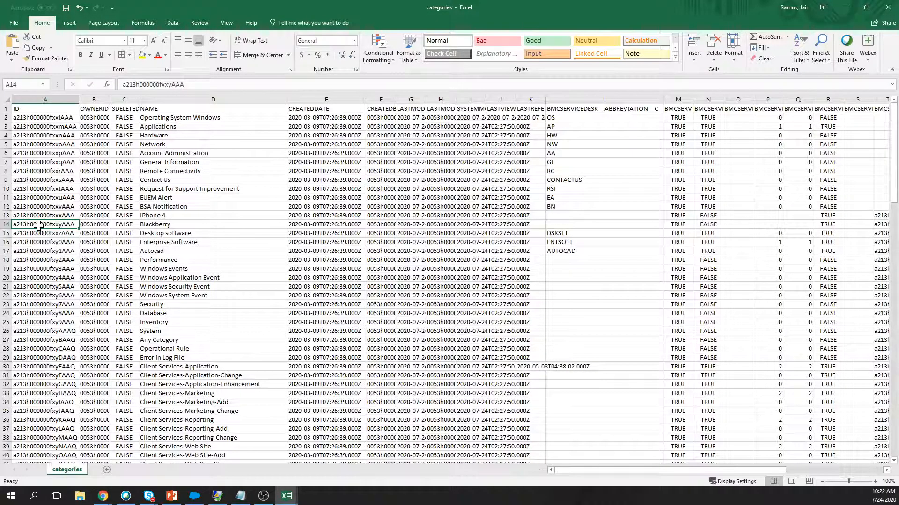
left_click_drag(141, 225, 645, 220)
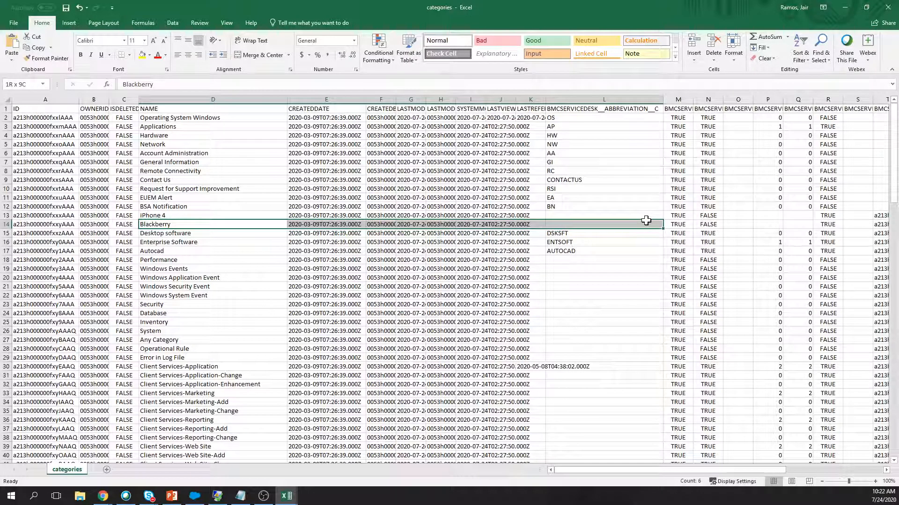
left_click_drag(646, 220, 817, 224)
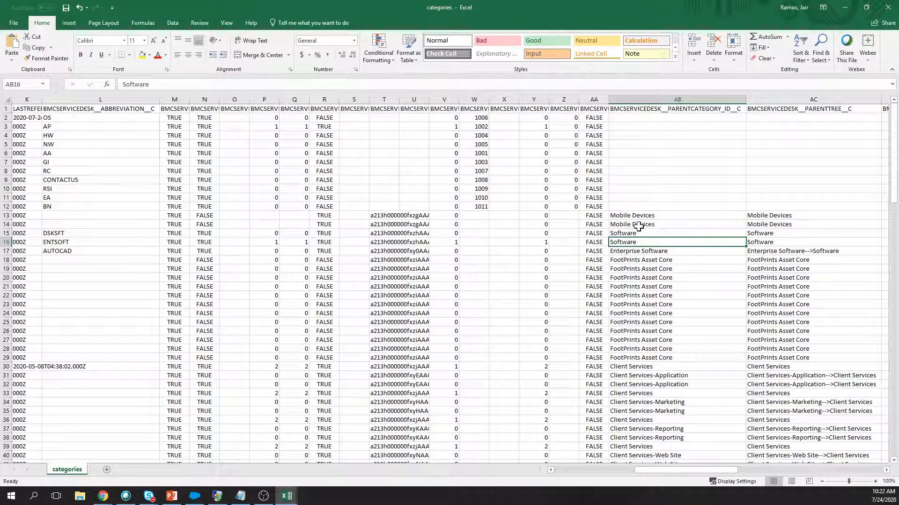
key("alt+Tab")
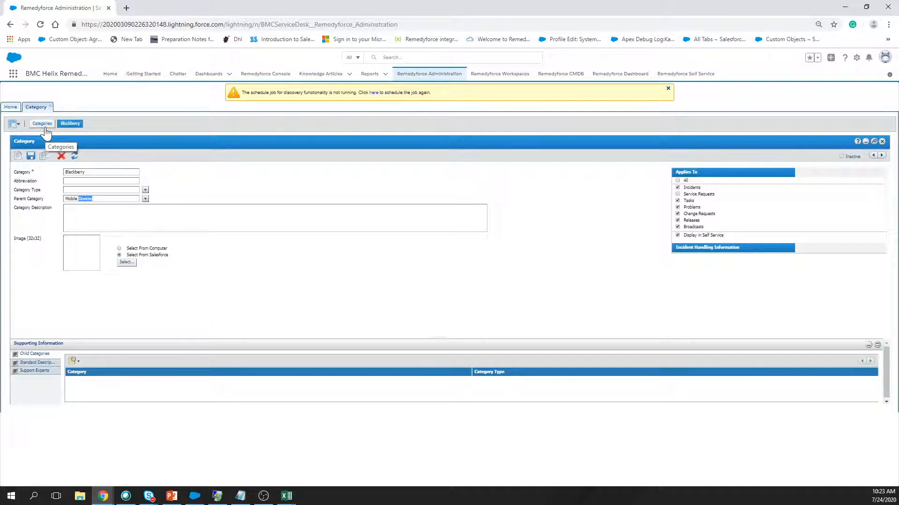
Go from the Blackberry category record back to the exported categories sheet in Excel.
key("alt+Tab")
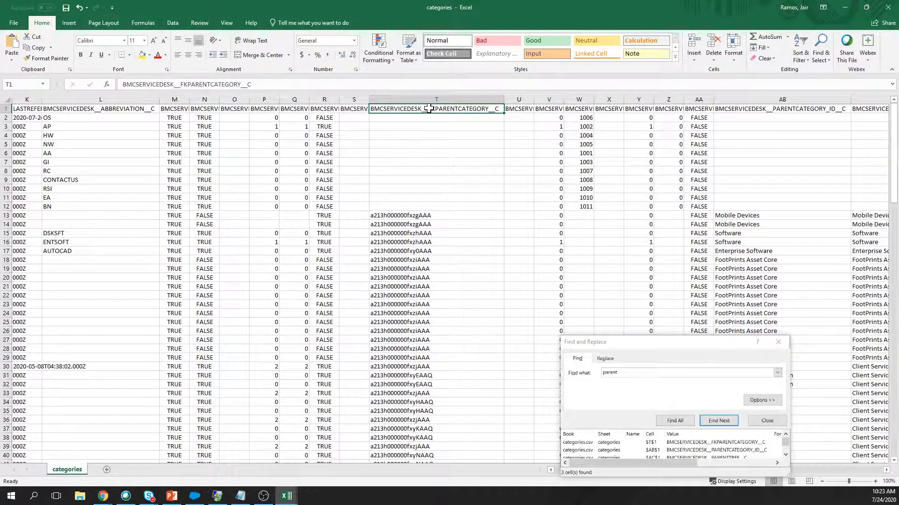
Open header cell T1 to copy its BMCSERVICEDESK__FKPARENTCATEGORY__C text.
double_click(428, 109)
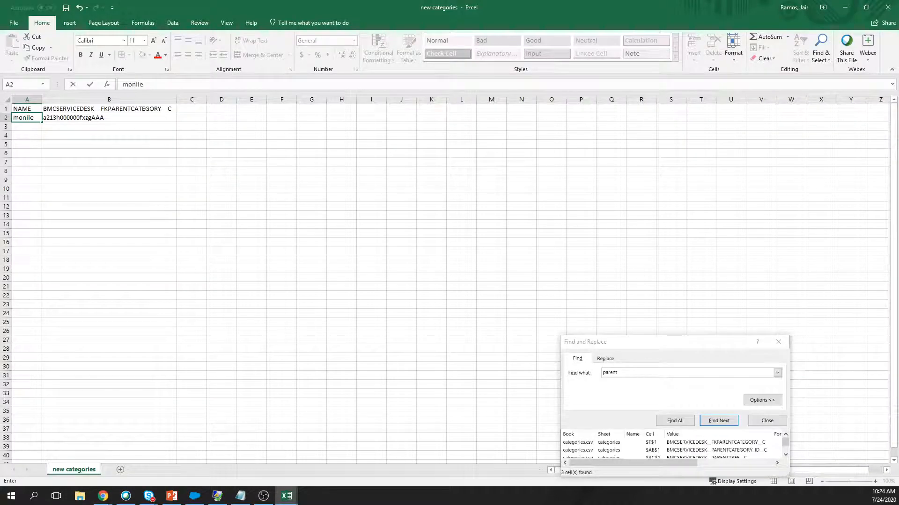
Fix the misspelled category name in A2 by retyping its ending 'bi', then return to the categories workbook.
key("BackSpace")
key("BackSpace")
key("BackSpace")
key("BackSpace")
type("bi")
key("alt+Tab")
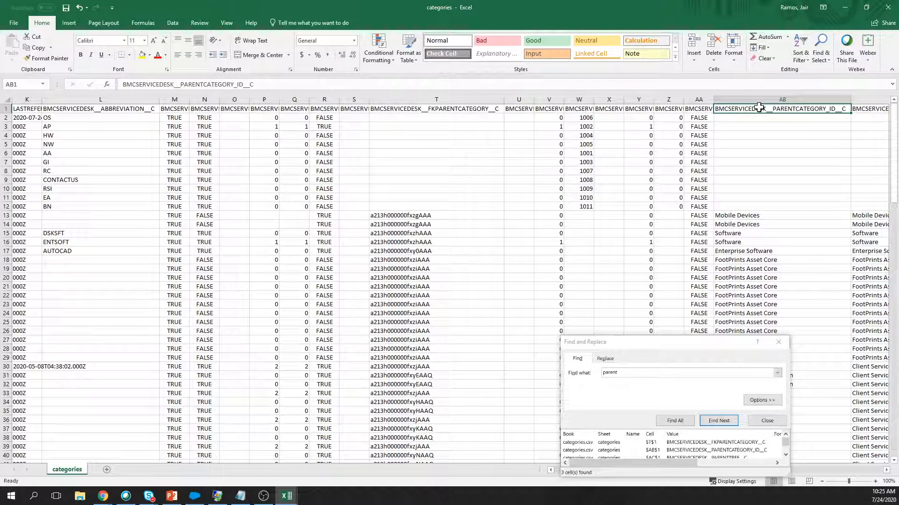
Switch back to the new categories workbook.
key("alt+Tab")
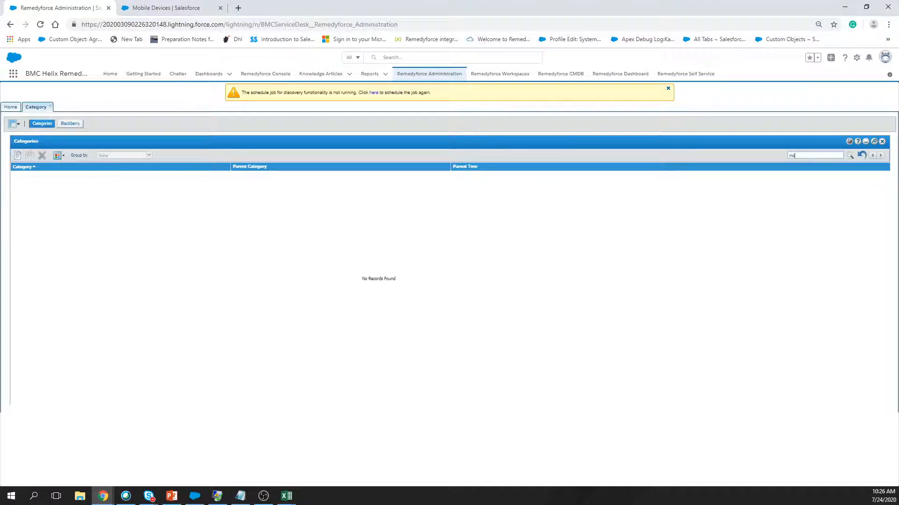
Finish entering 'mobile' in the Remedyforce Categories search box.
type("bile")
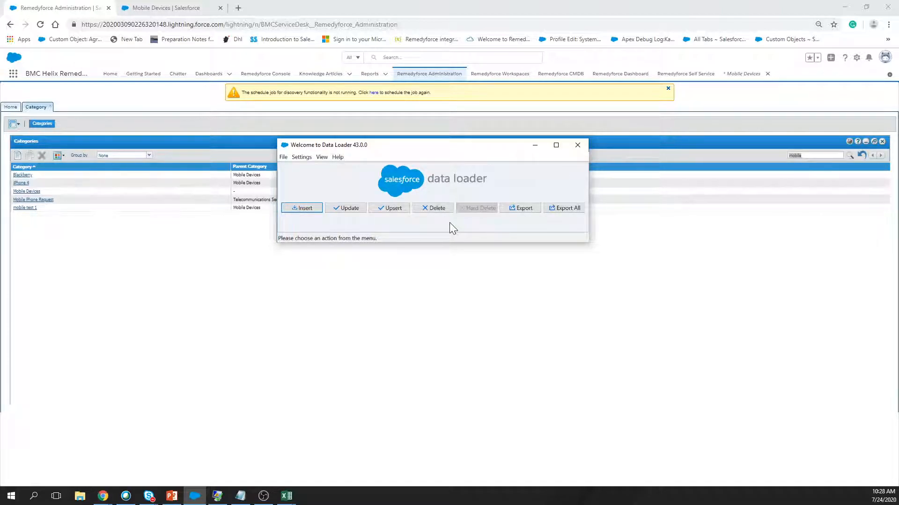
Bring the exported categories workbook to the front in Excel.
left_click(286, 496)
left_click_drag(745, 471, 745, 470)
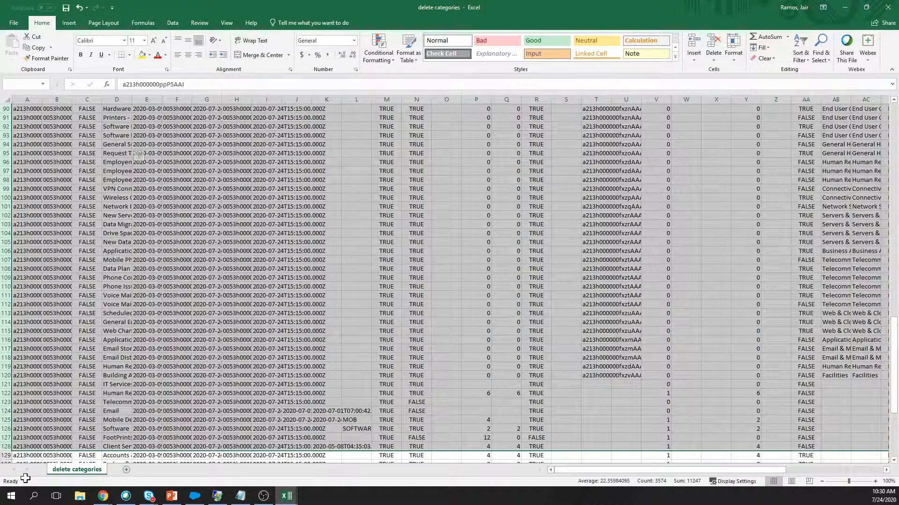
Extend the selection in delete categories down to the last category record in row 146.
left_click_drag(25, 478, 13, 441)
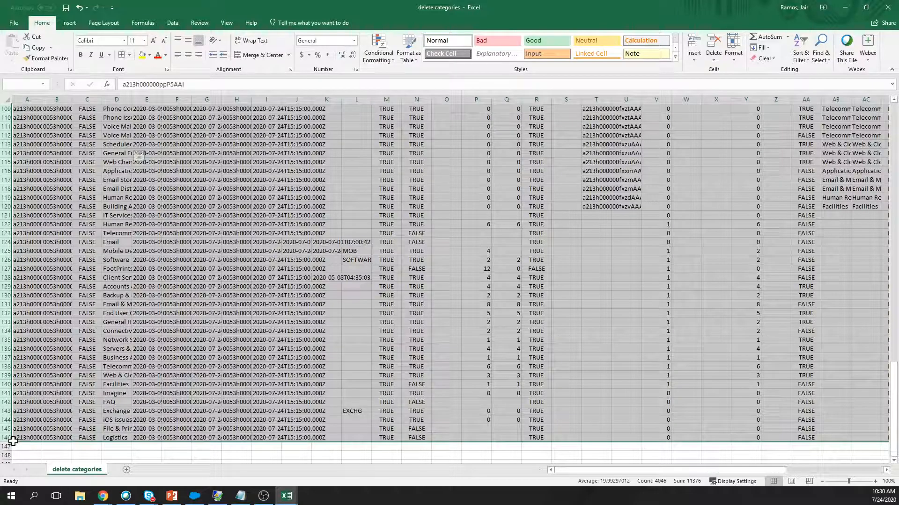
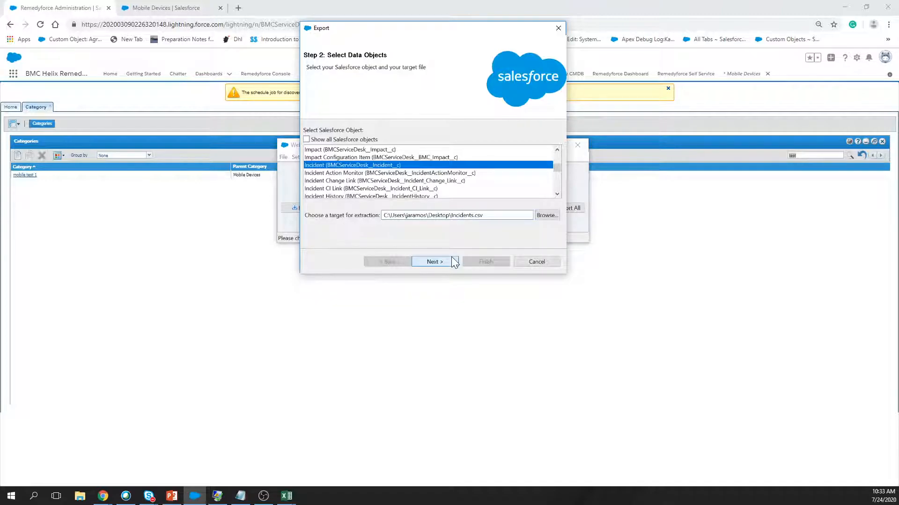
Advance the Incident export to Incidents.csv to the Edit your Query step.
left_click(434, 261)
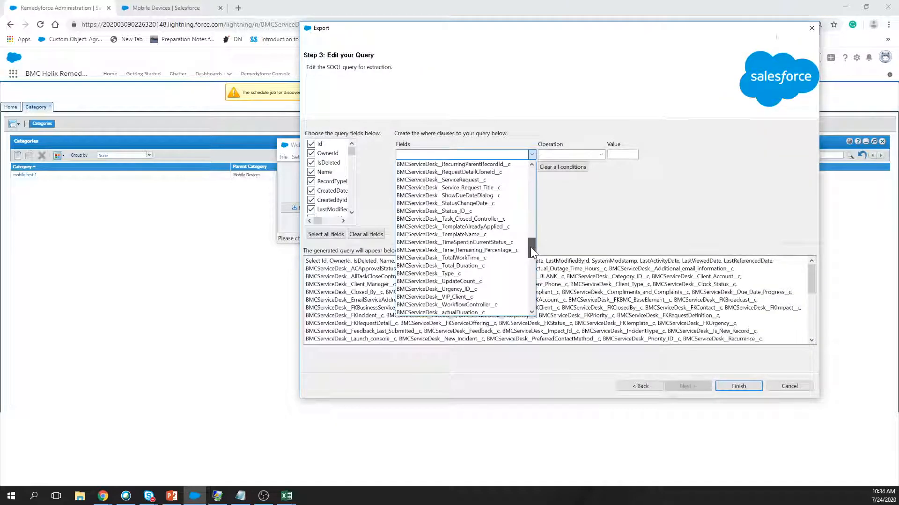